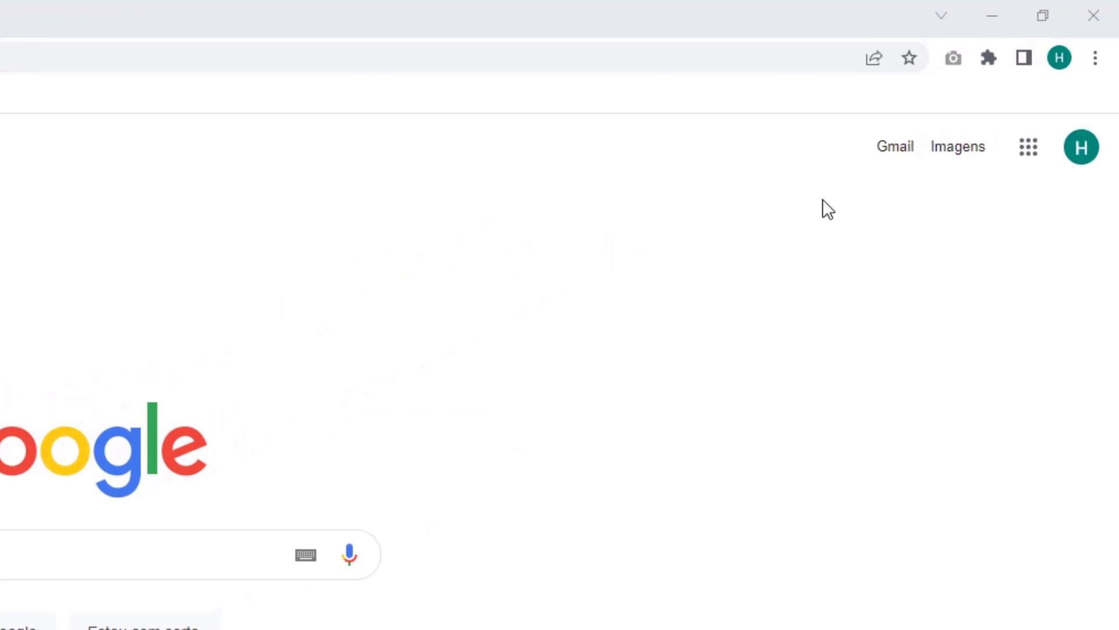
- Remove the browser's cookies and cached images and files for the period Última hora, excluding the browsing history
click(1095, 58)
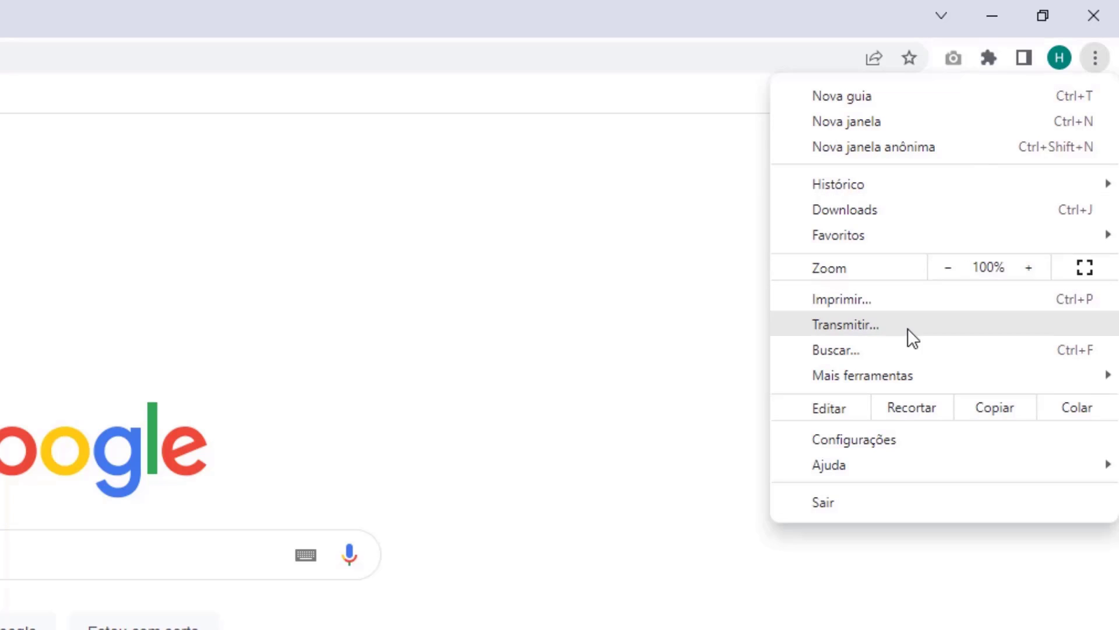
mouse_move(854, 380)
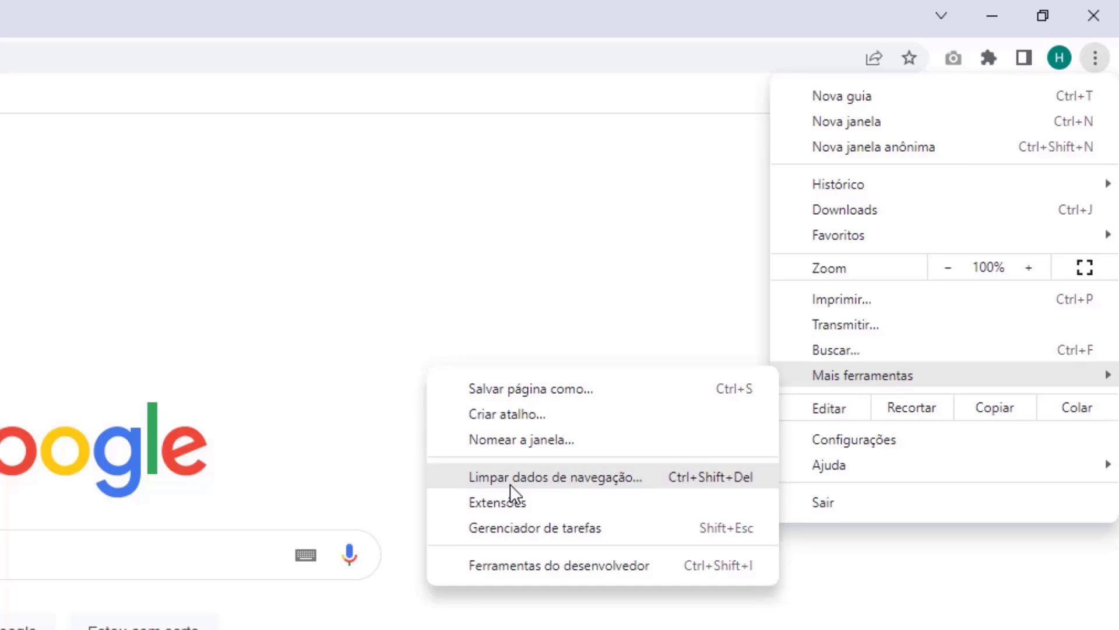
click(544, 481)
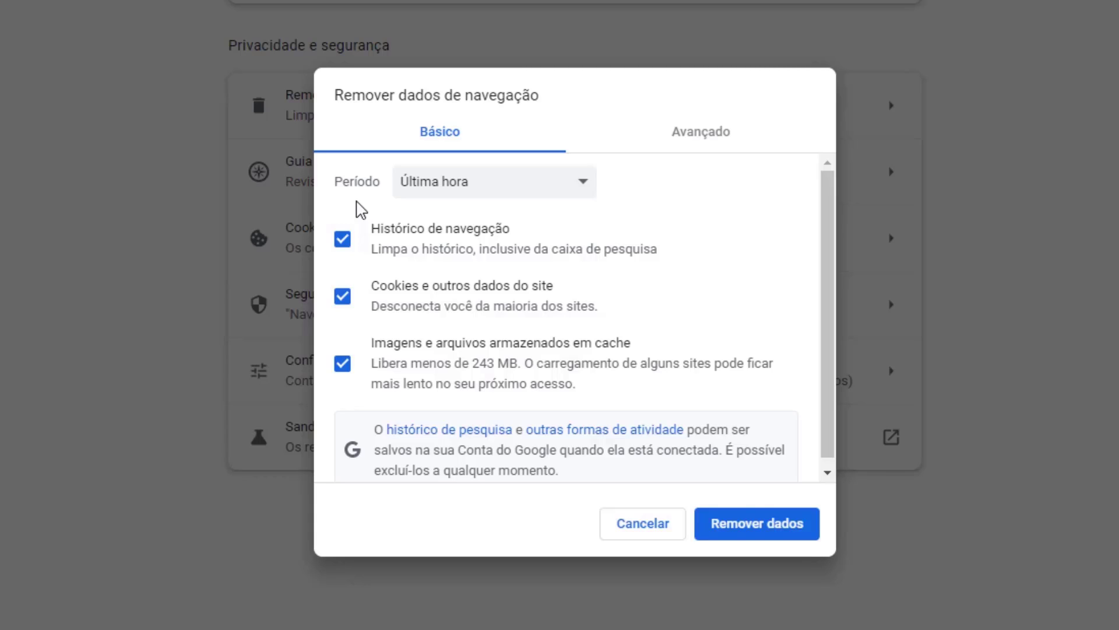
click(444, 192)
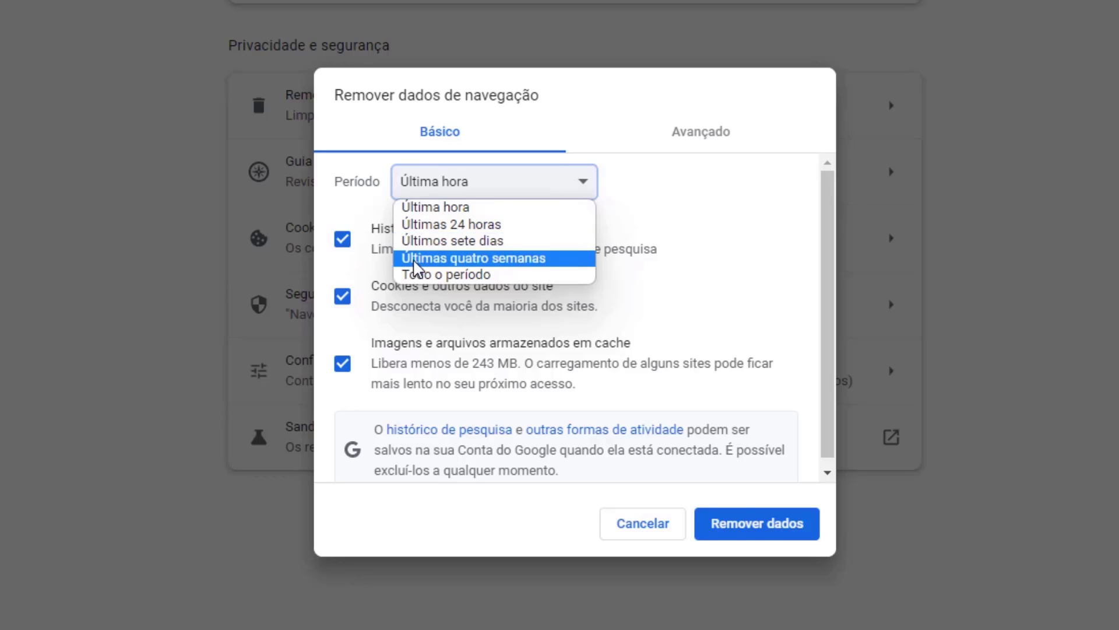
click(411, 210)
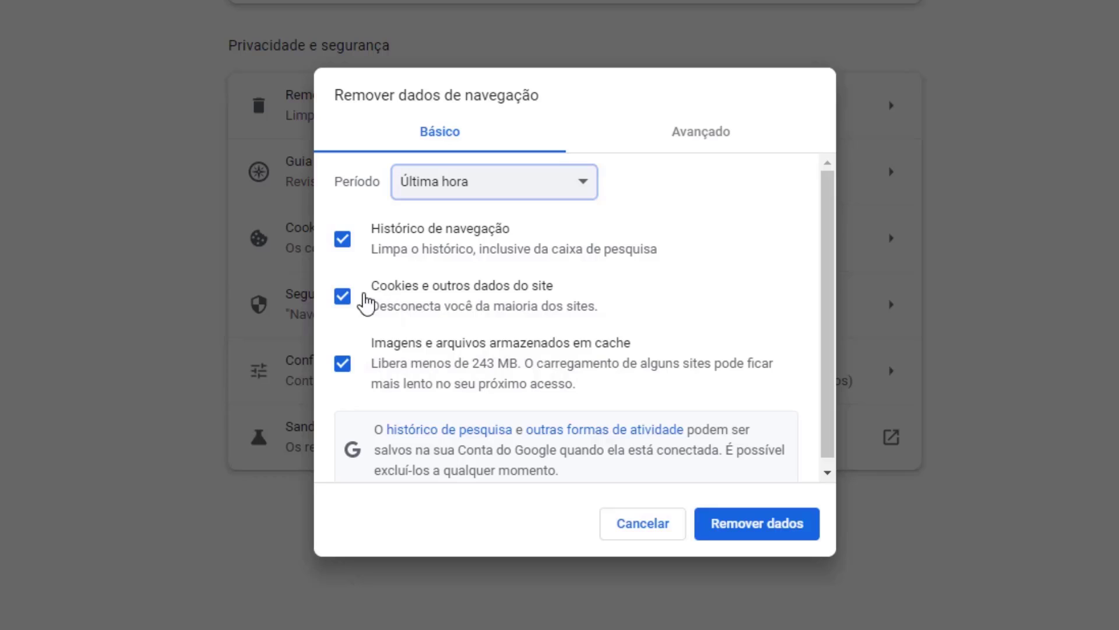
click(344, 247)
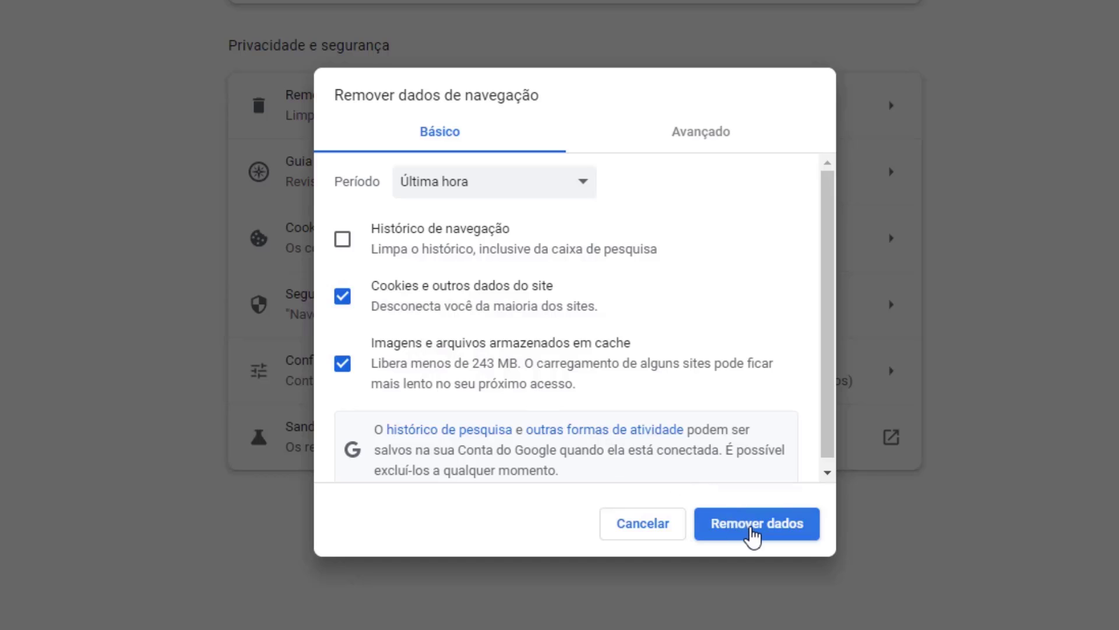
click(753, 536)
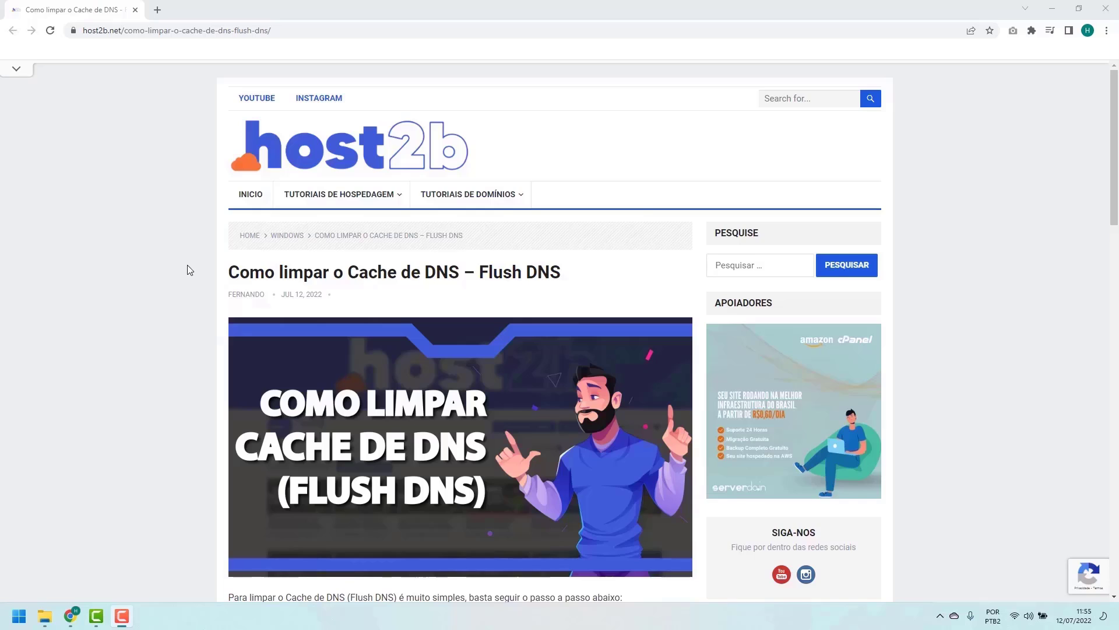
- Consult the flush DNS article's instructions, search Windows for cmd and run Prompt de Comando as administrator
scroll(187, 270, down, 3)
scroll(187, 268, down, 3)
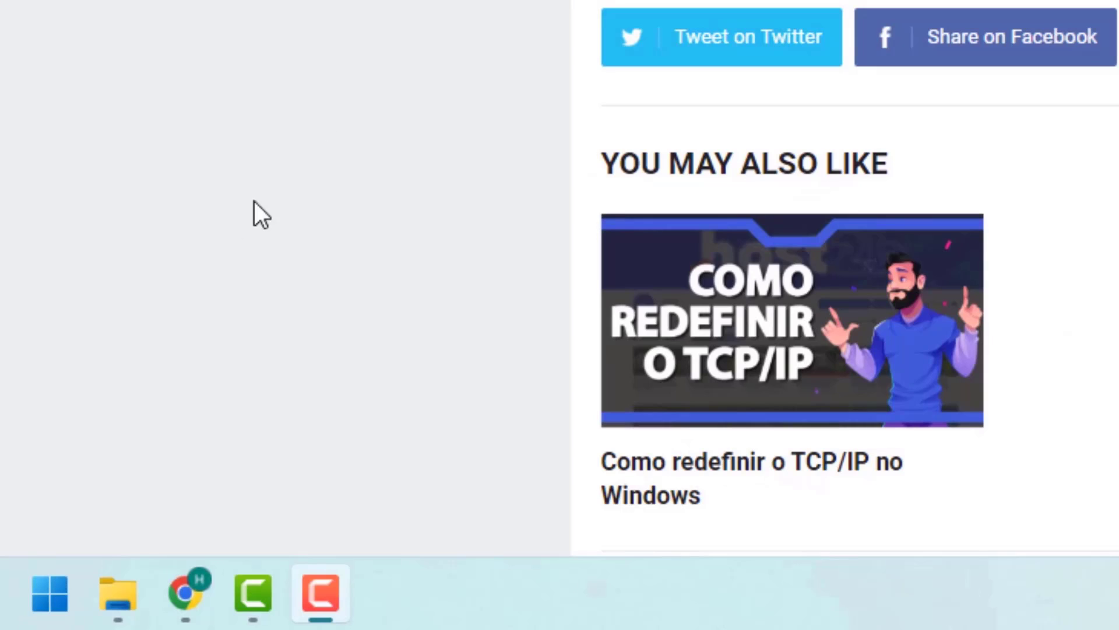
click(45, 593)
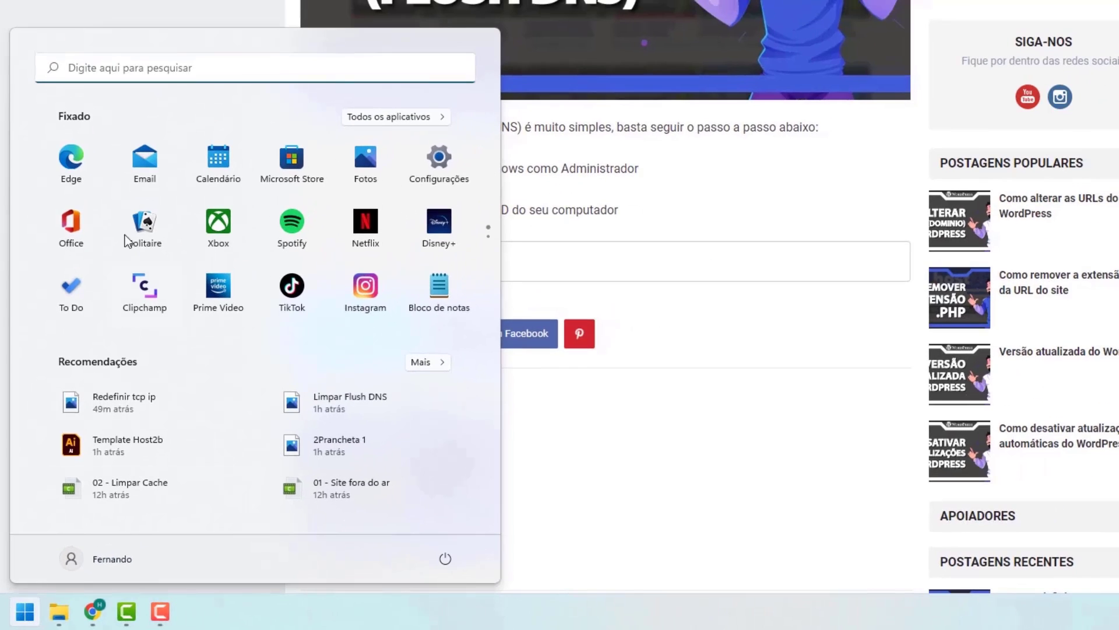
key(Escape)
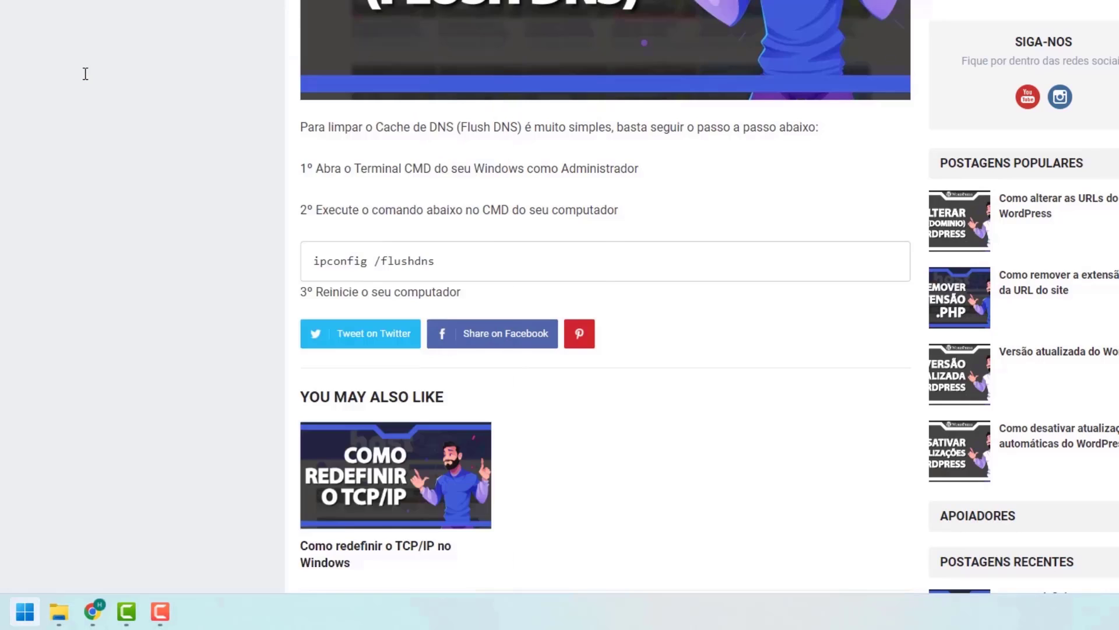
key(super+s)
text(cmd)
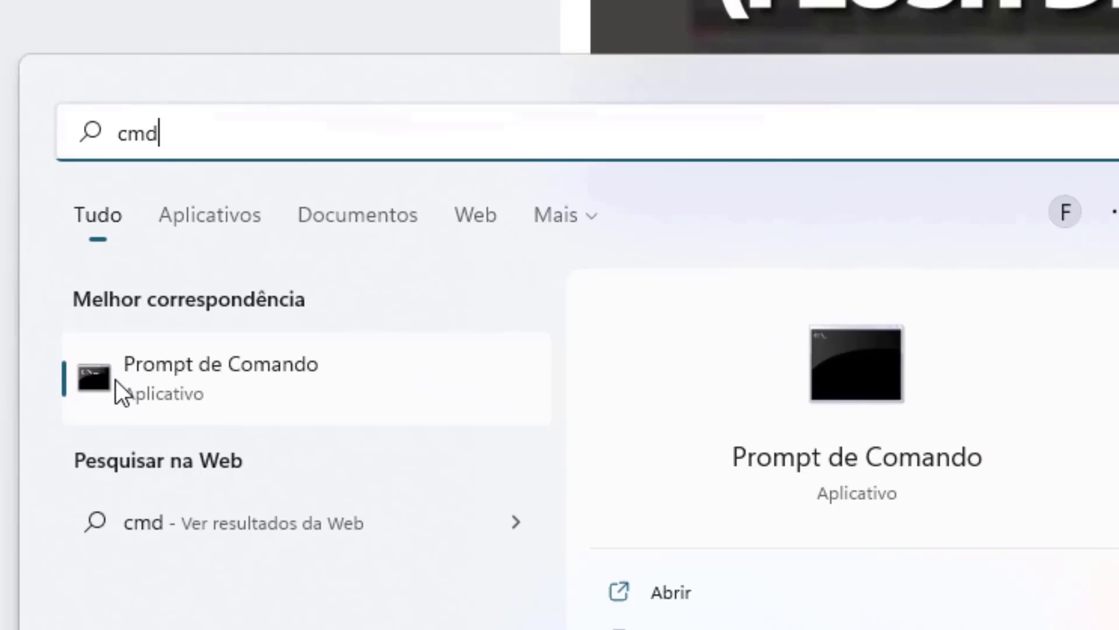
right_click(177, 379)
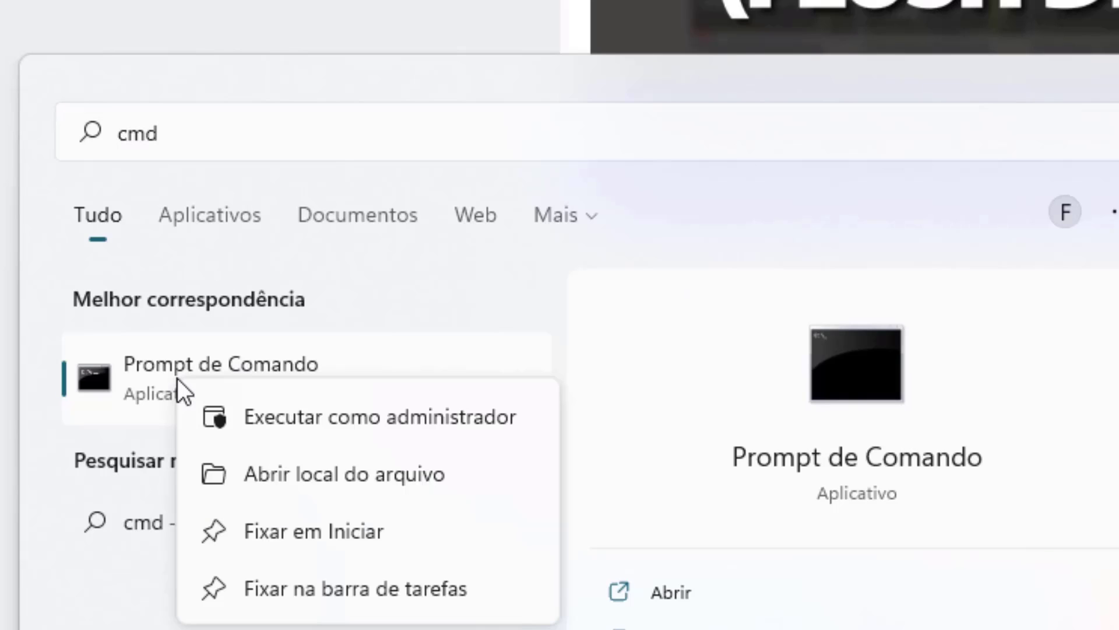
click(299, 417)
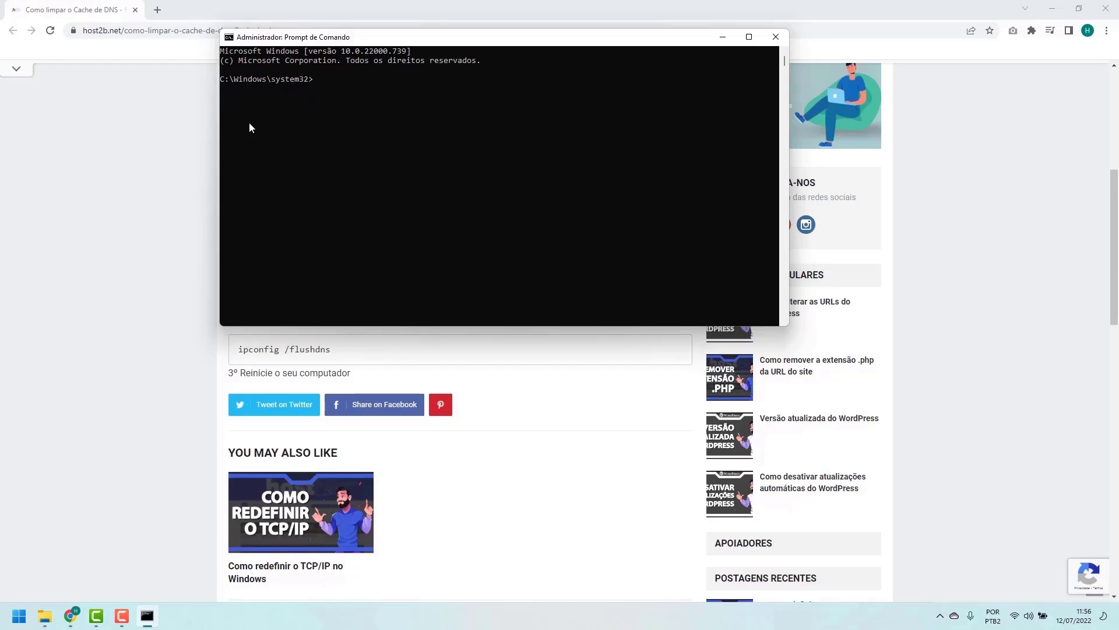
- Flush the DNS cache by running ipconfig /flushdns in the administrator Command Prompt
click(230, 358)
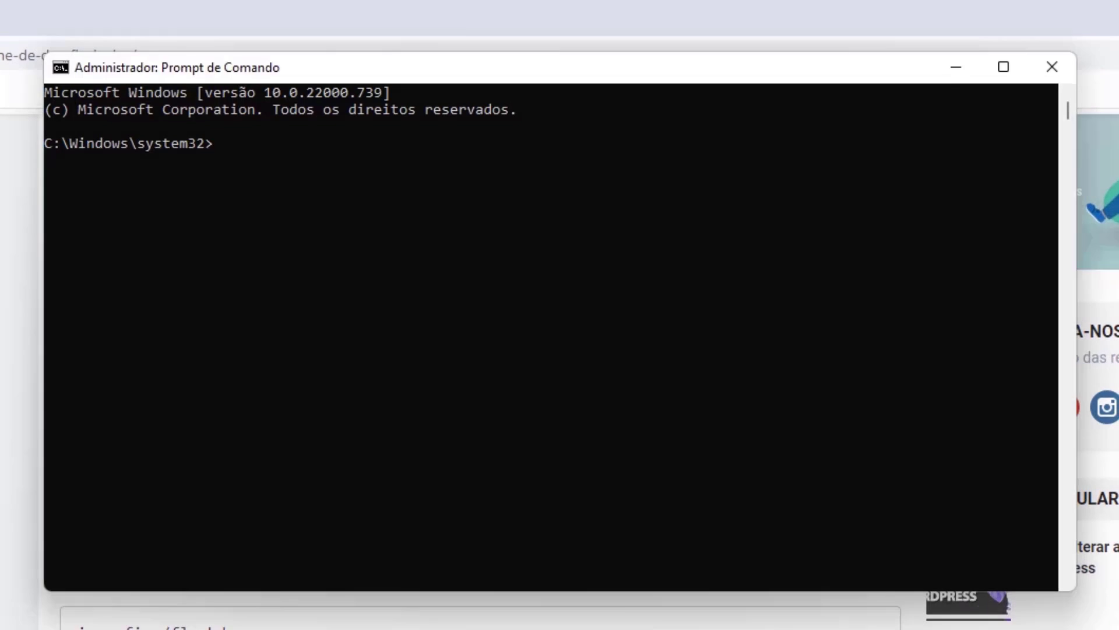
click(378, 431)
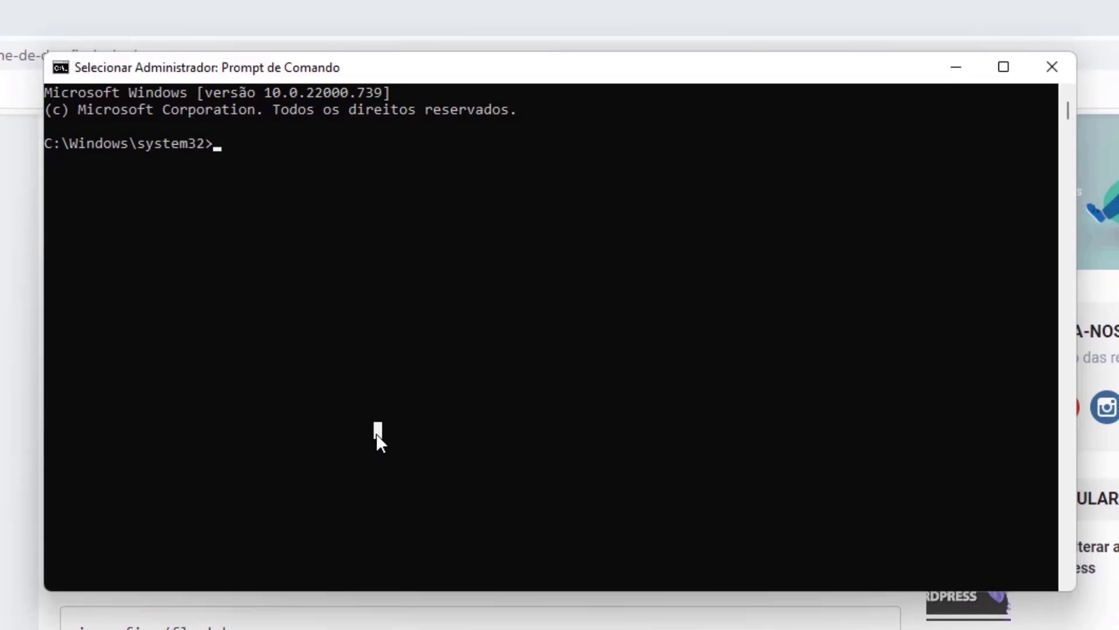
key(Escape)
text(ipconfi)
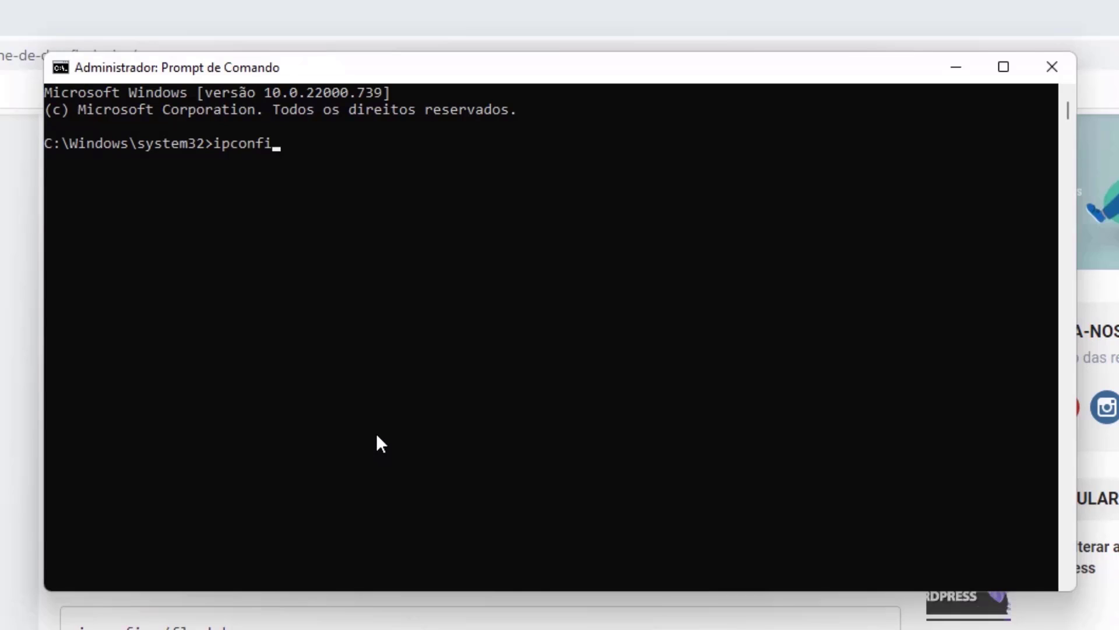
text(g /flushdns)
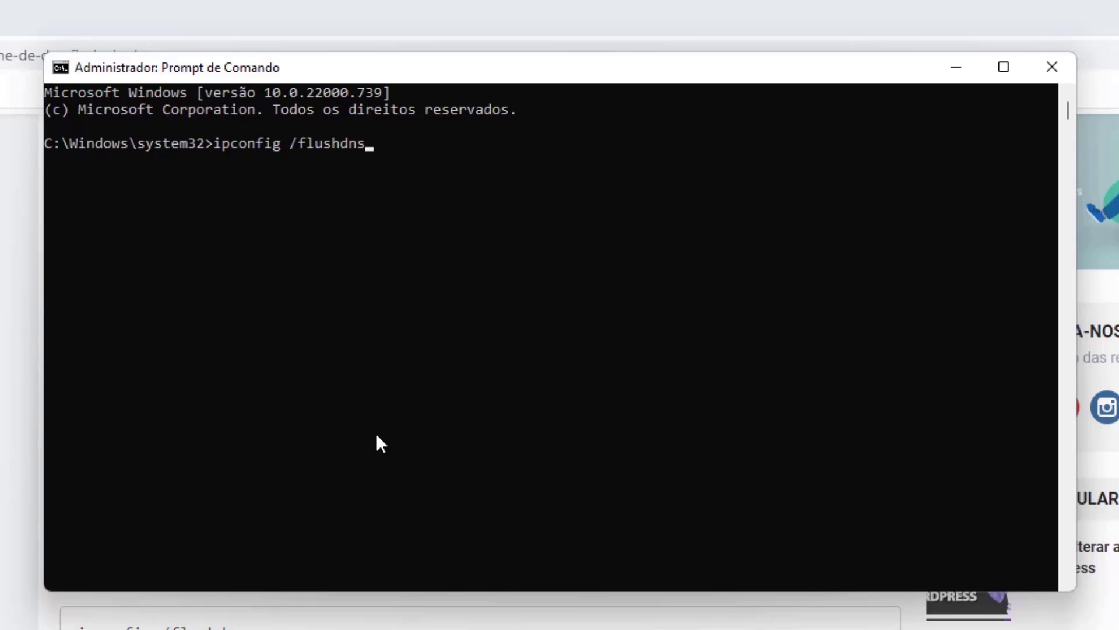
key(Return)
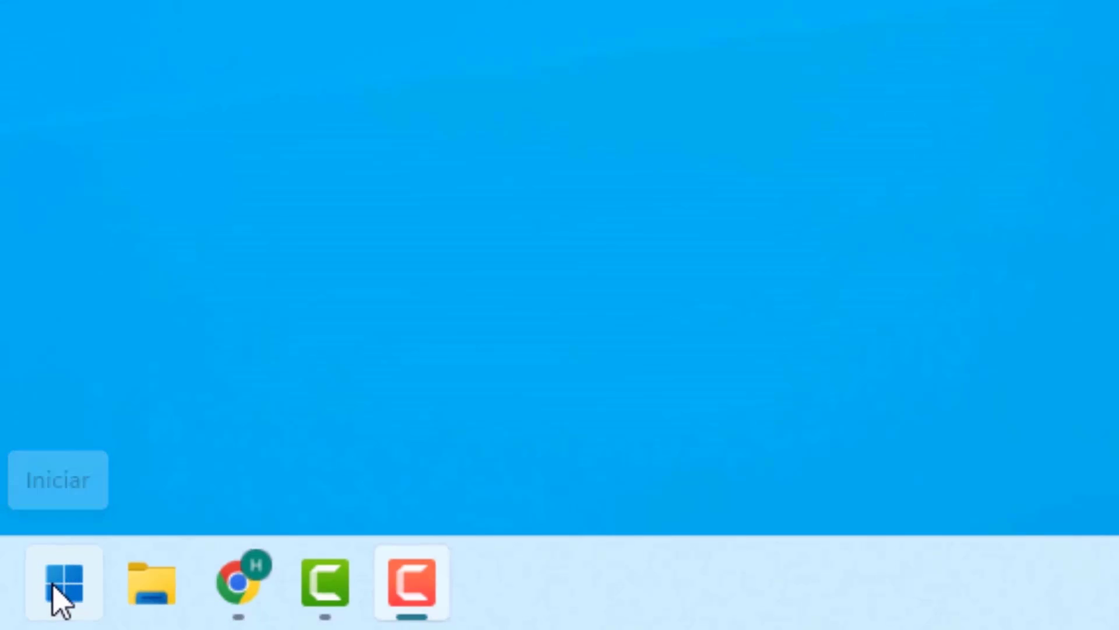
- Search Windows for painel de controle and open its Central de Rede e Compartilhamento
click(53, 587)
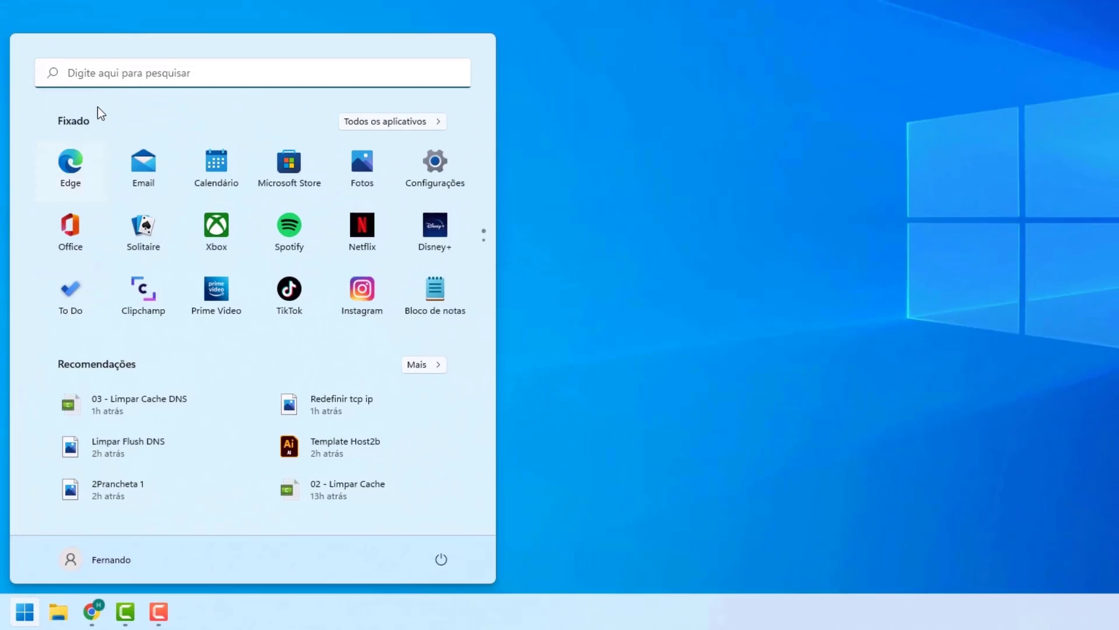
click(102, 83)
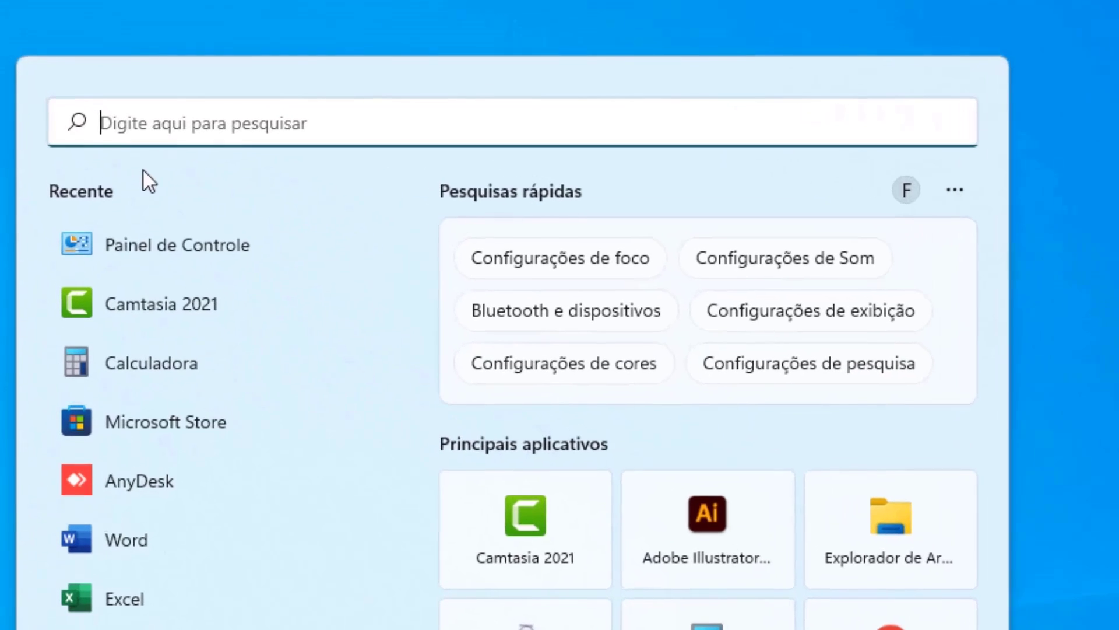
text(painel de controle)
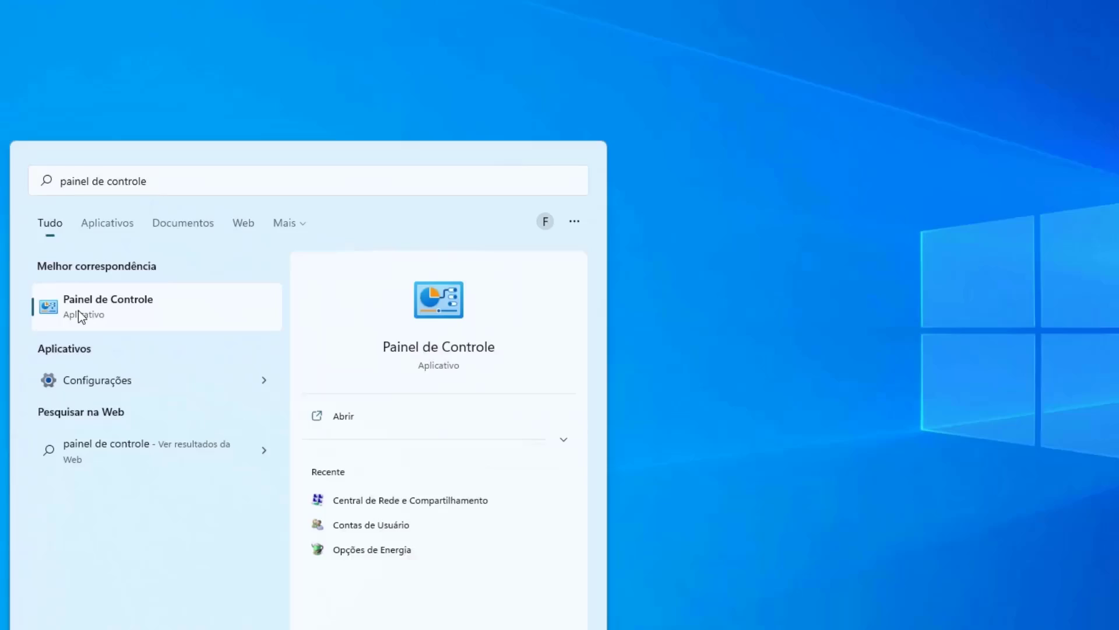
click(131, 337)
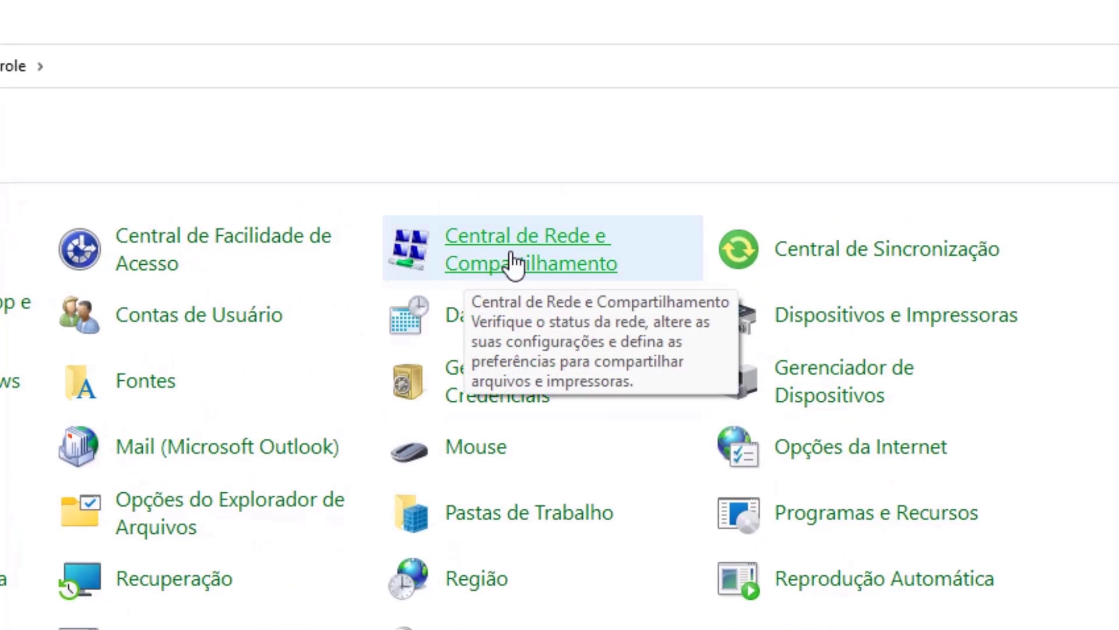
click(513, 263)
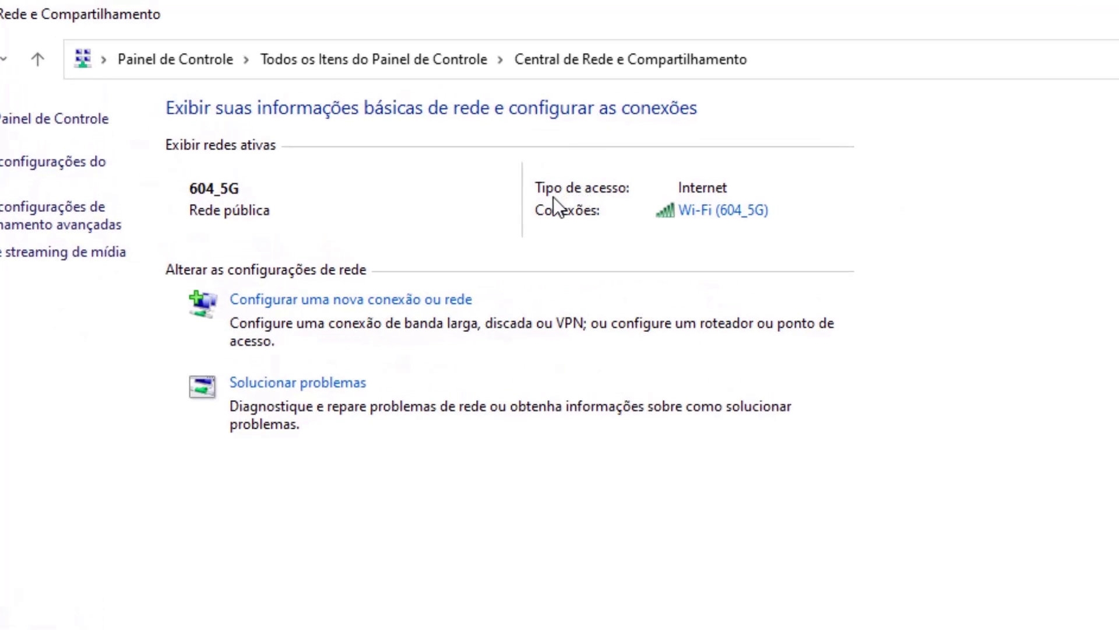
- Open the properties of Protocolo IP Versão 4 (TCP/IPv4) for the active Wi-Fi connection
click(700, 211)
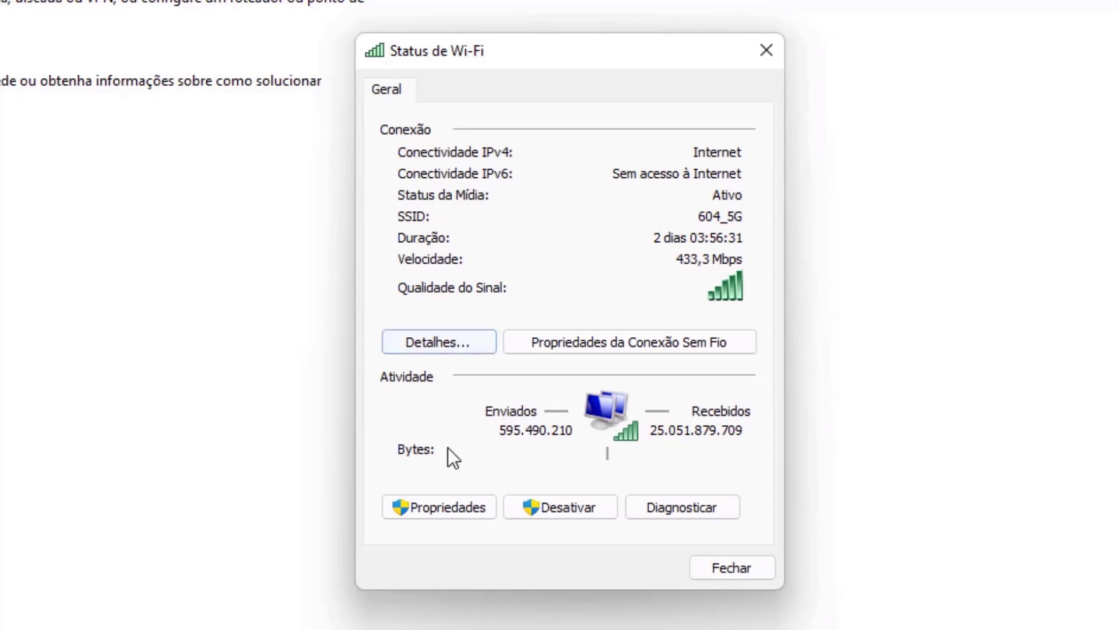
click(436, 512)
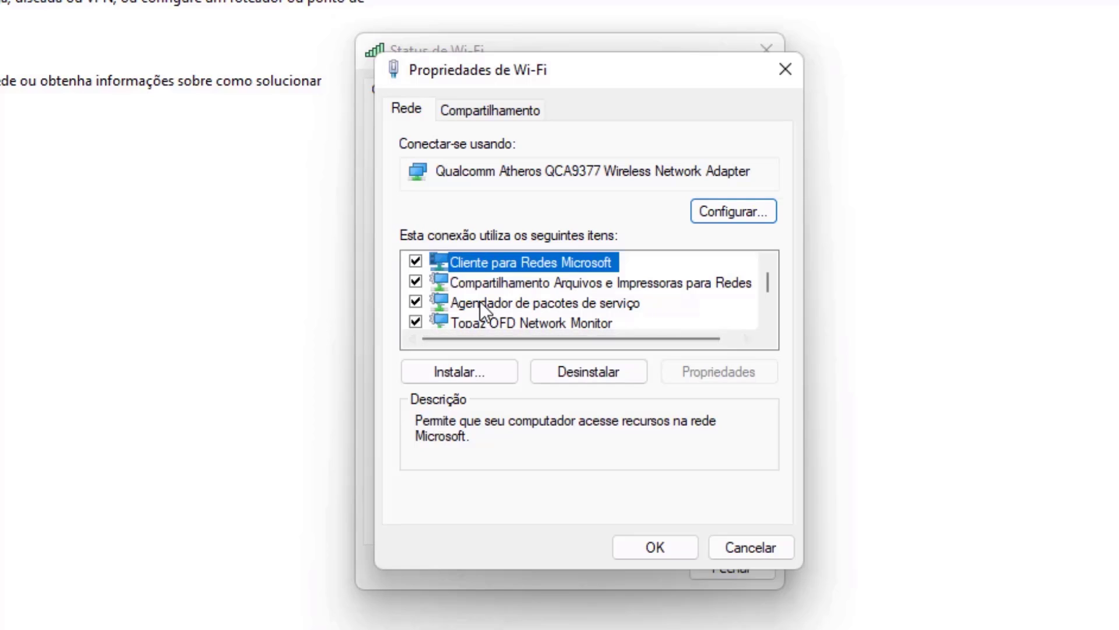
scroll(527, 269, down, 1)
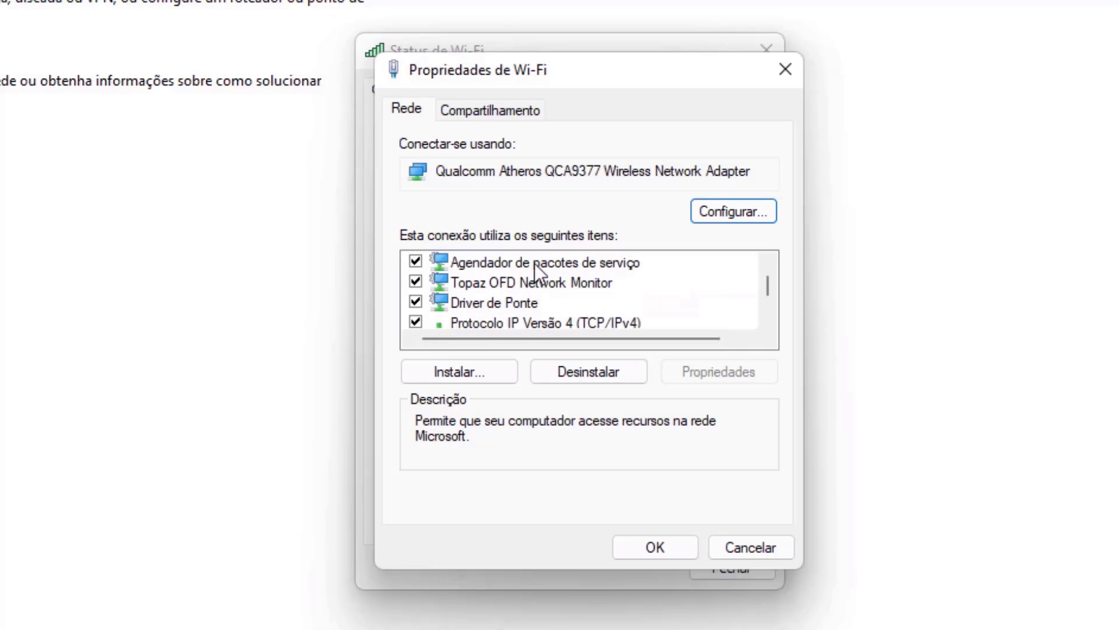
scroll(540, 258, down, 1)
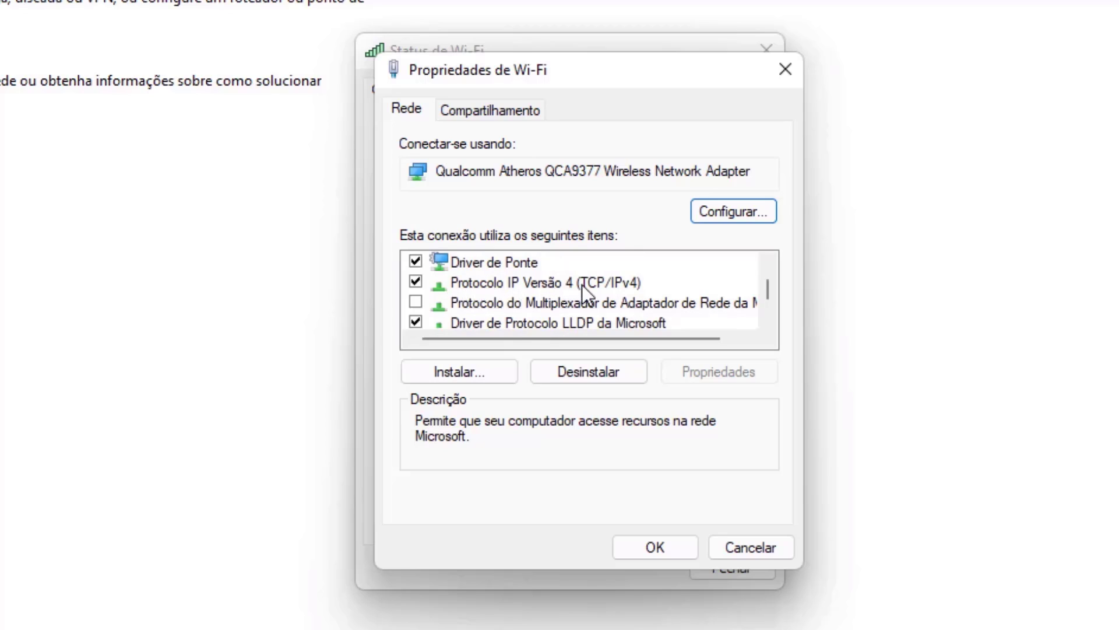
click(534, 284)
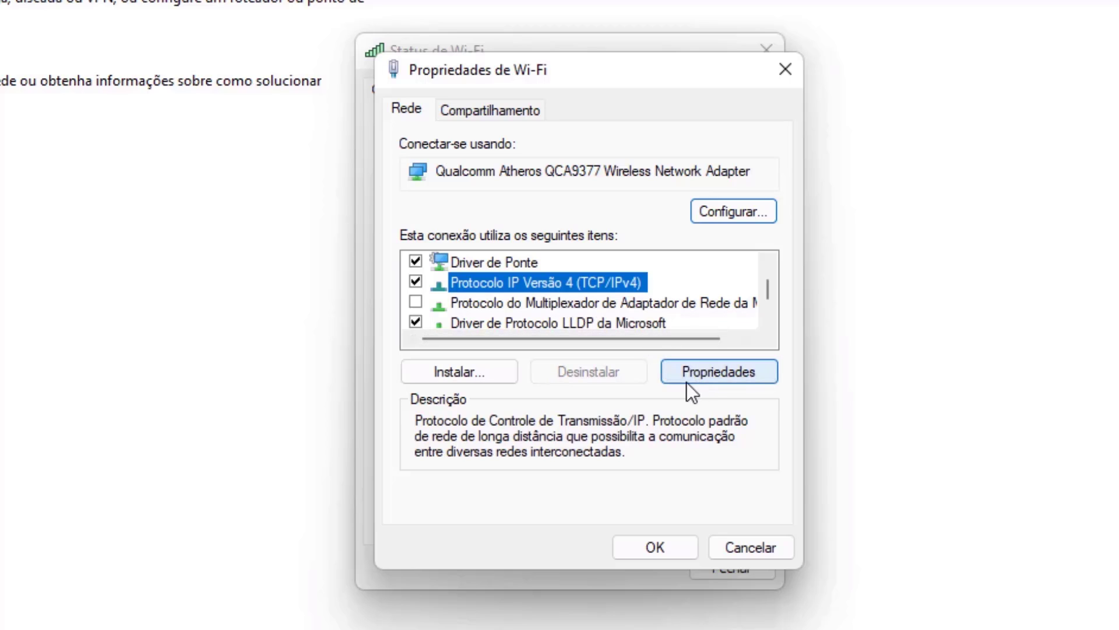
click(703, 379)
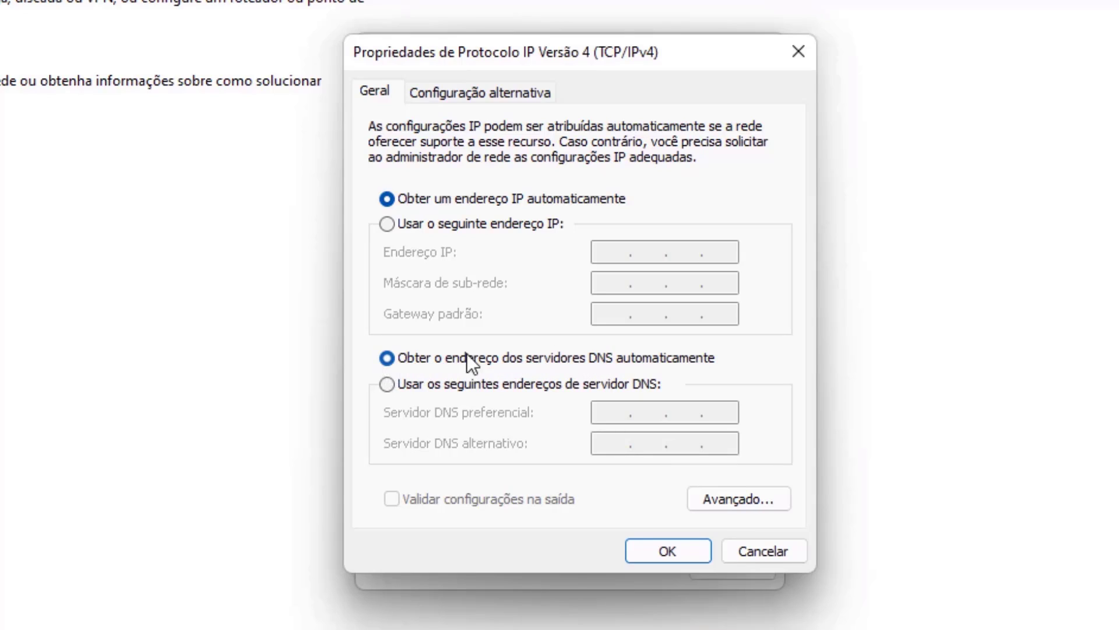
- Assign manual DNS servers, with 8.8.8.8 as preferred and 8.8.4.4 as alternate, and apply the settings
click(385, 385)
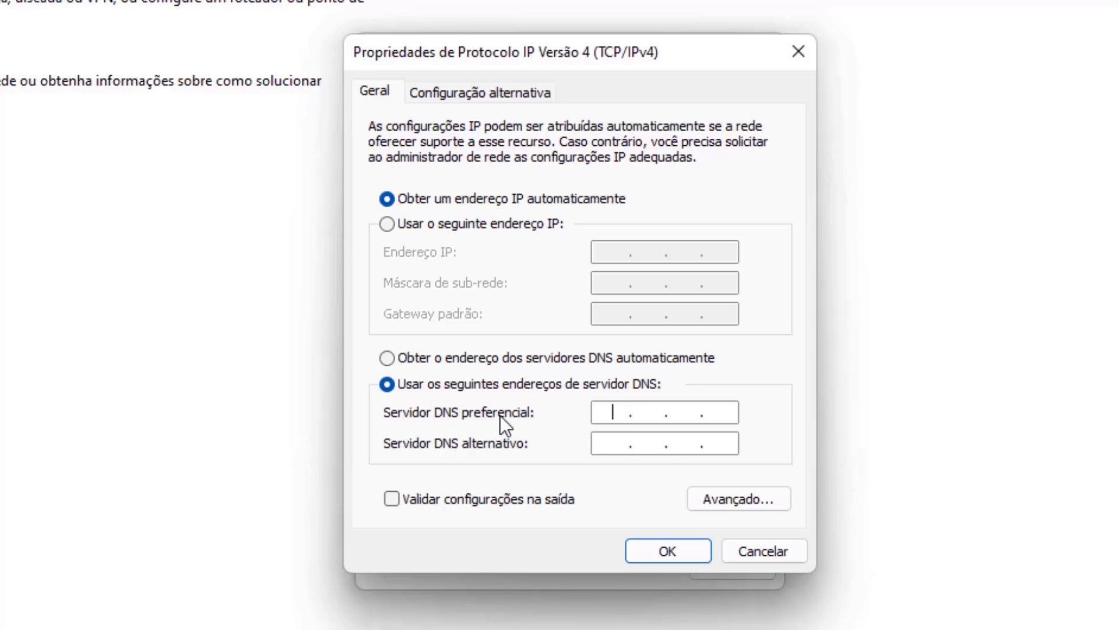
text(8.8.8.8)
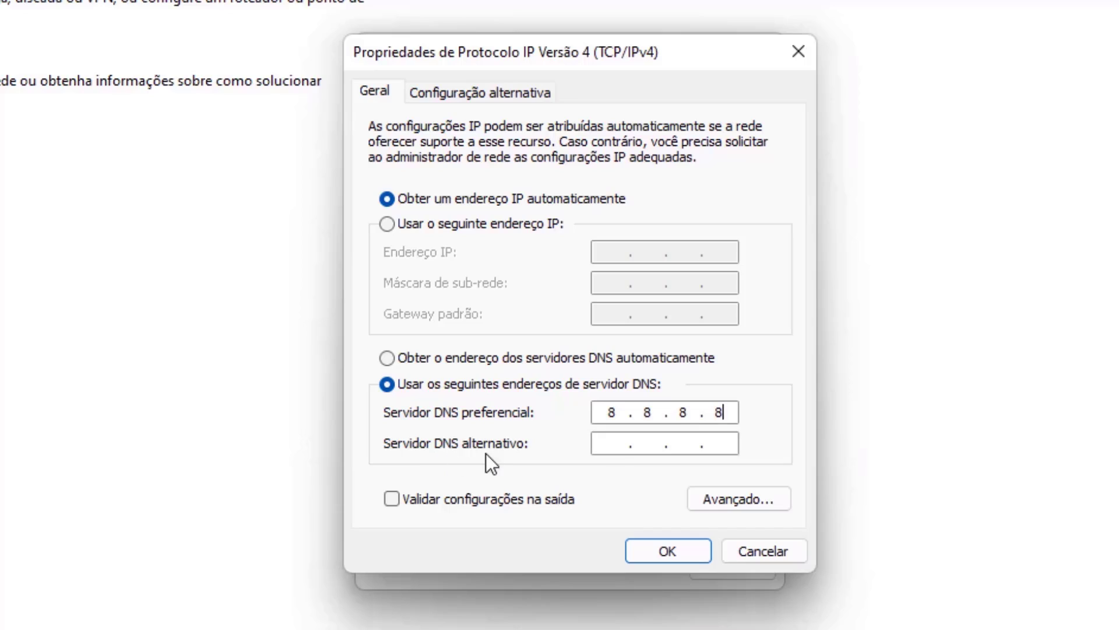
click(616, 449)
text(8.8)
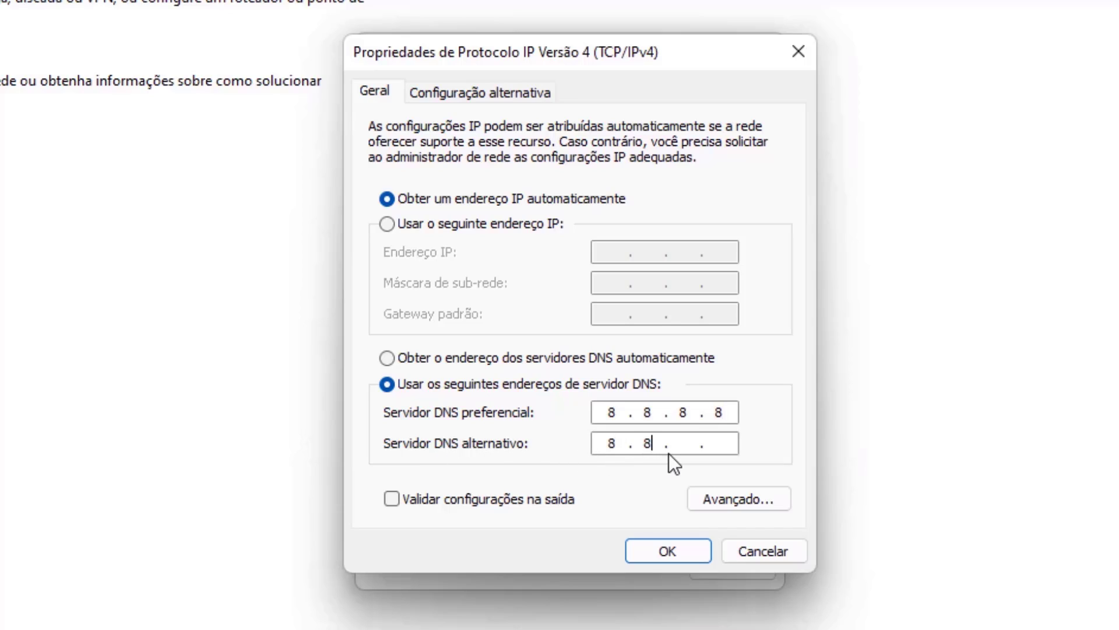
text(.4.4)
click(668, 551)
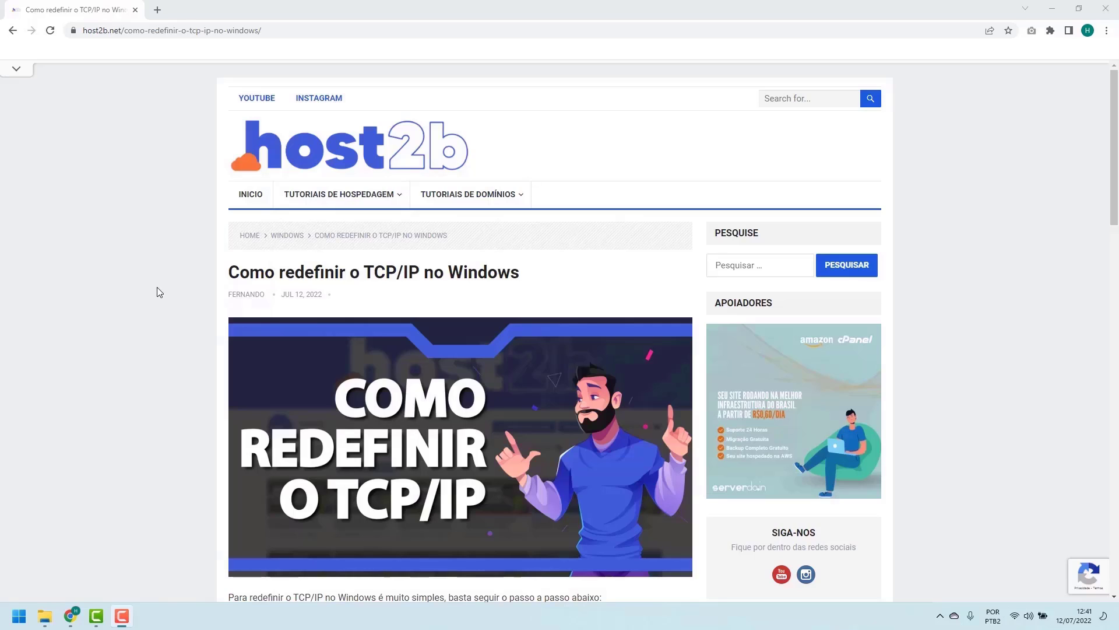
- Search Windows for cmd and run Prompt de Comando as administrator
scroll(162, 291, down, 5)
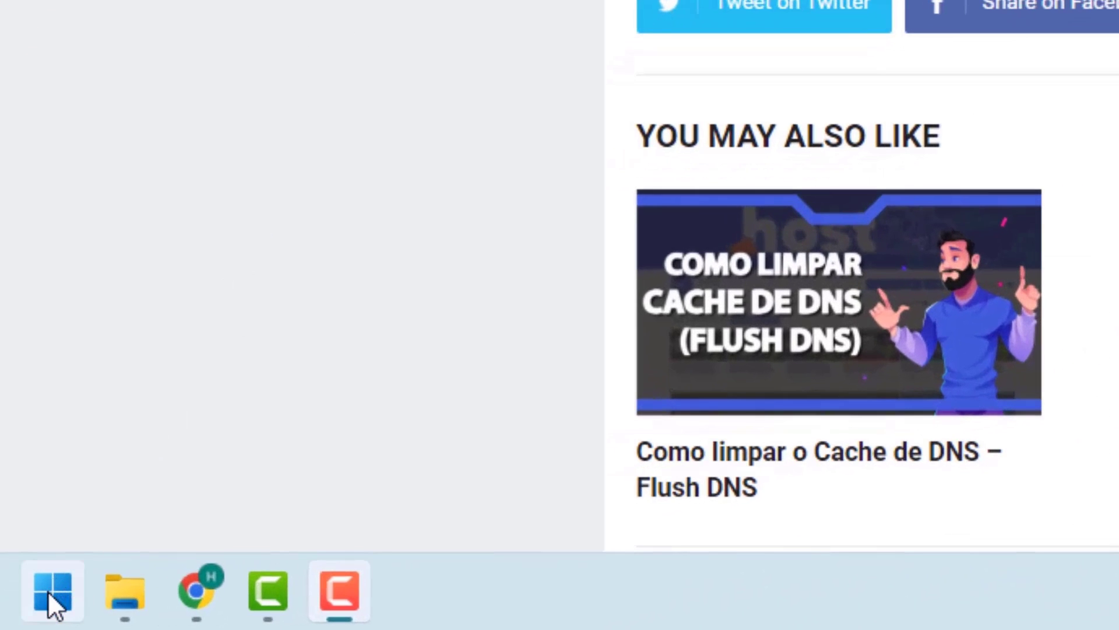
click(49, 591)
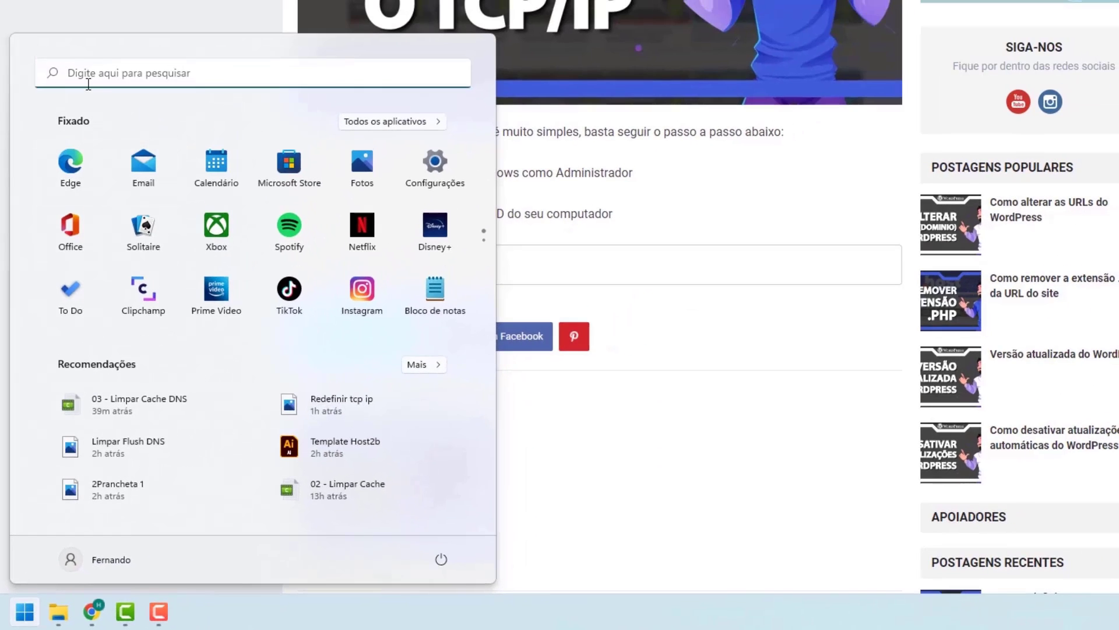
text(cmd)
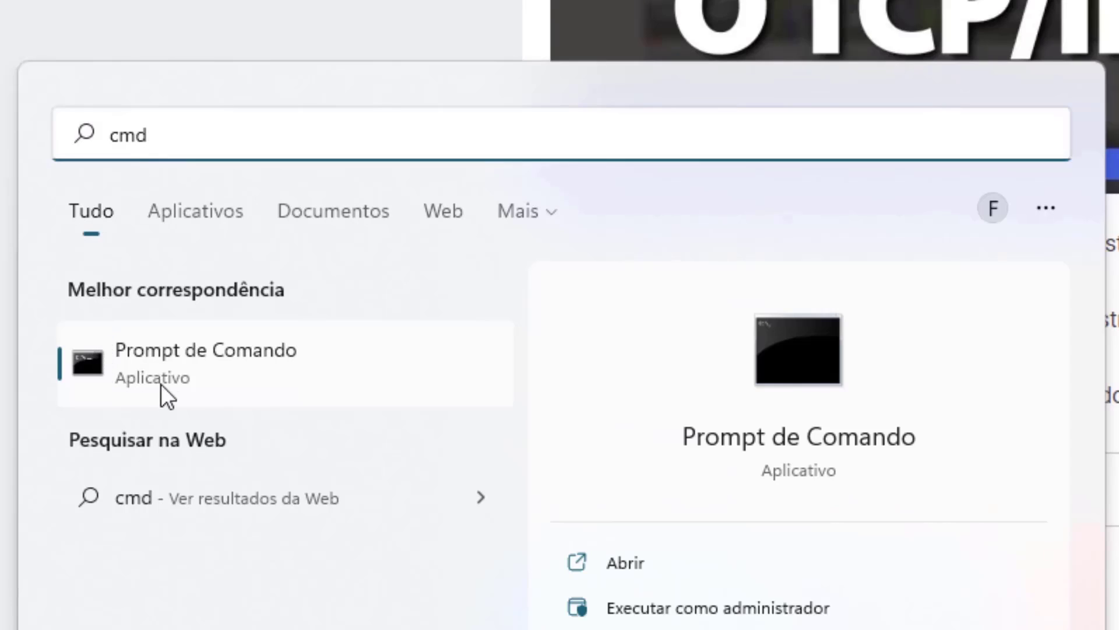
right_click(166, 354)
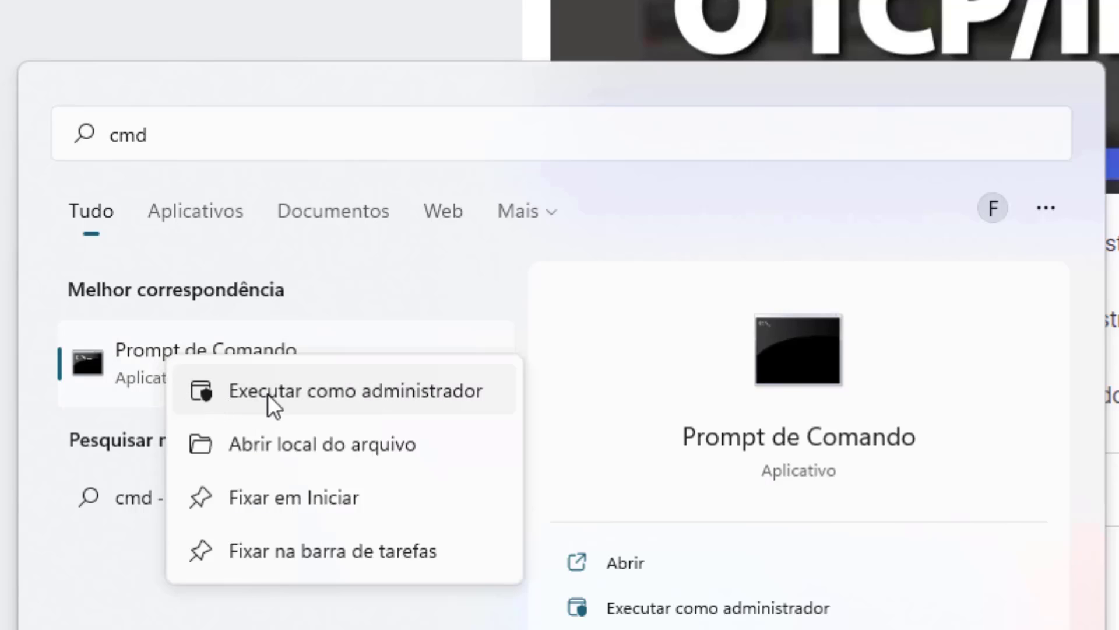
click(319, 391)
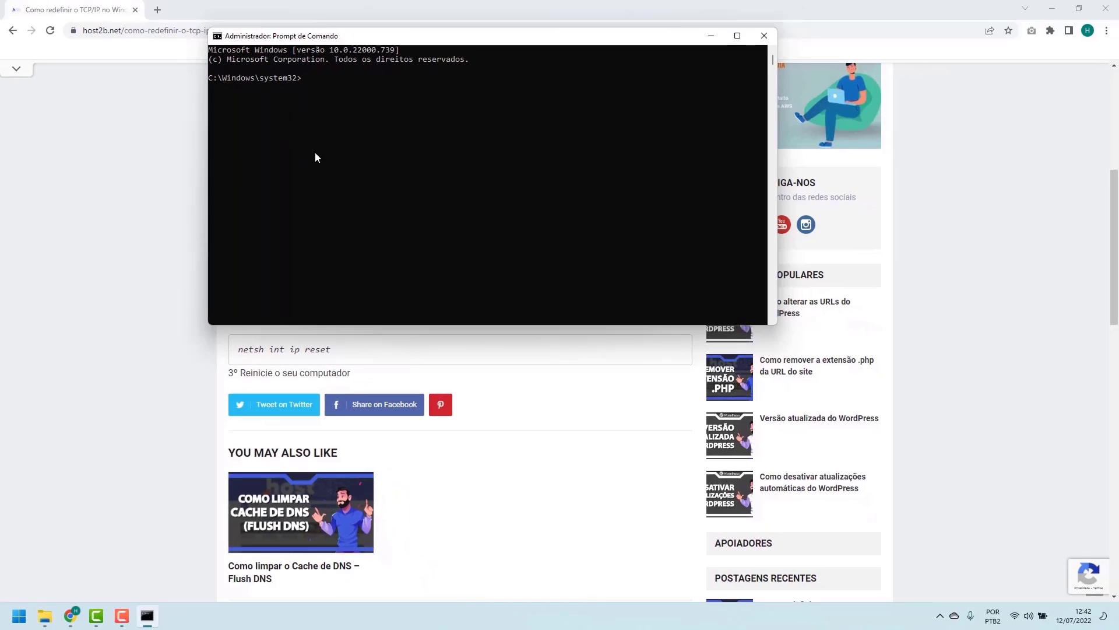
- Enter the netsh int ip reset command from the tutorial page in the administrator Command Prompt
click(182, 243)
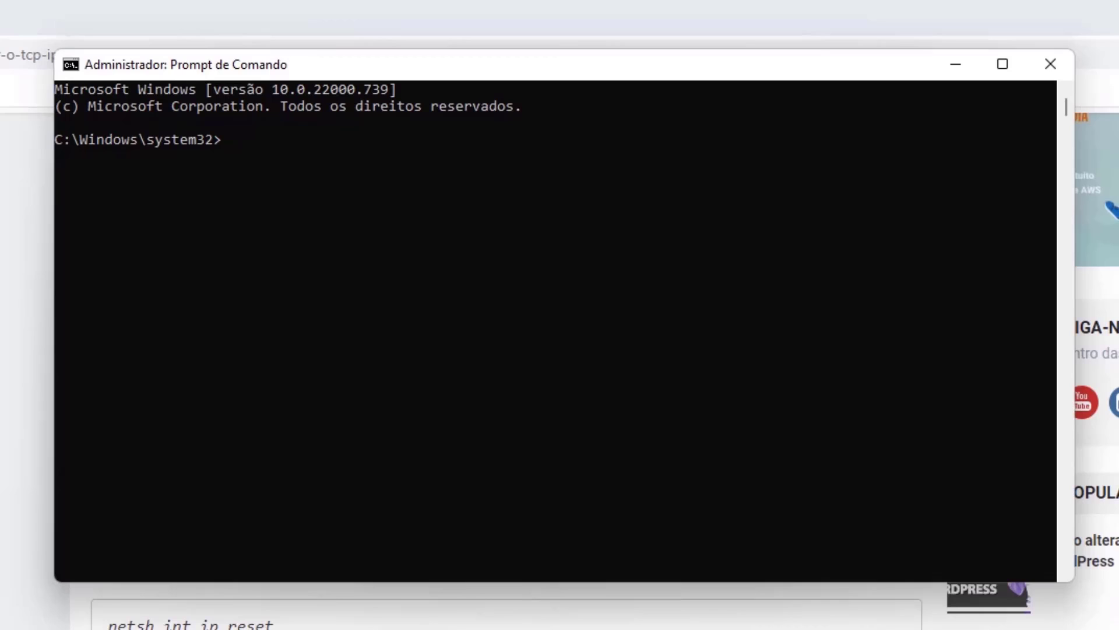
click(501, 424)
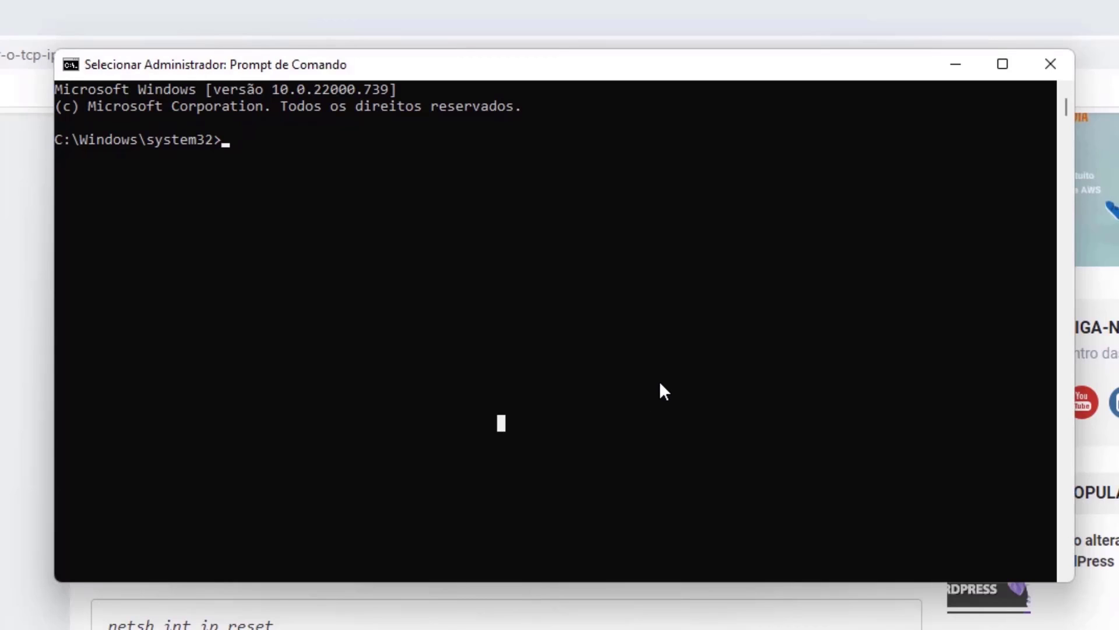
text(netsh)
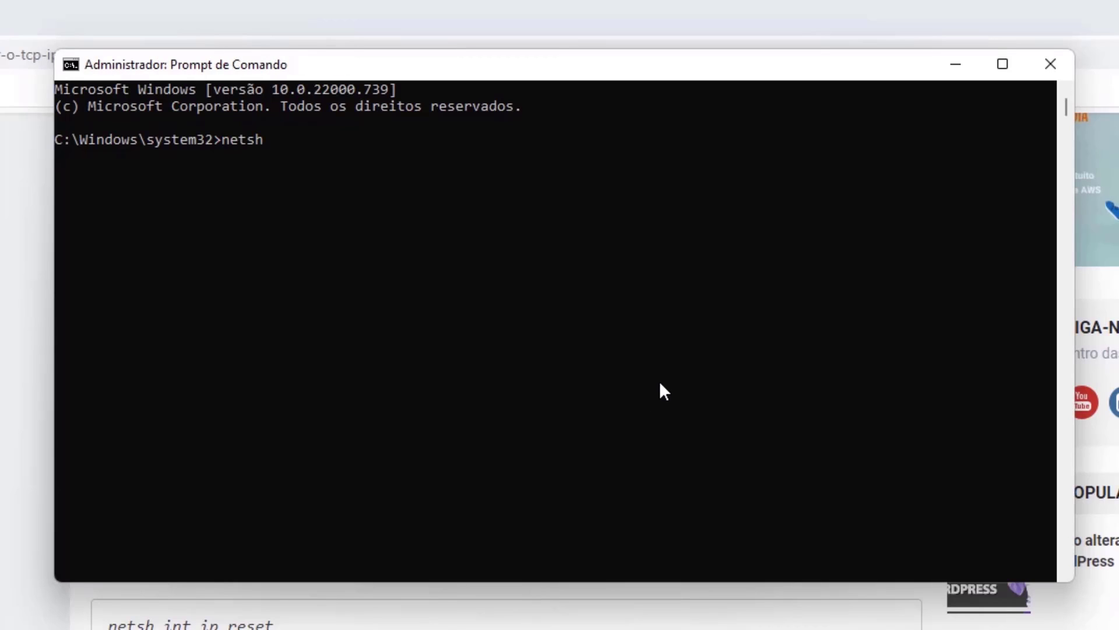